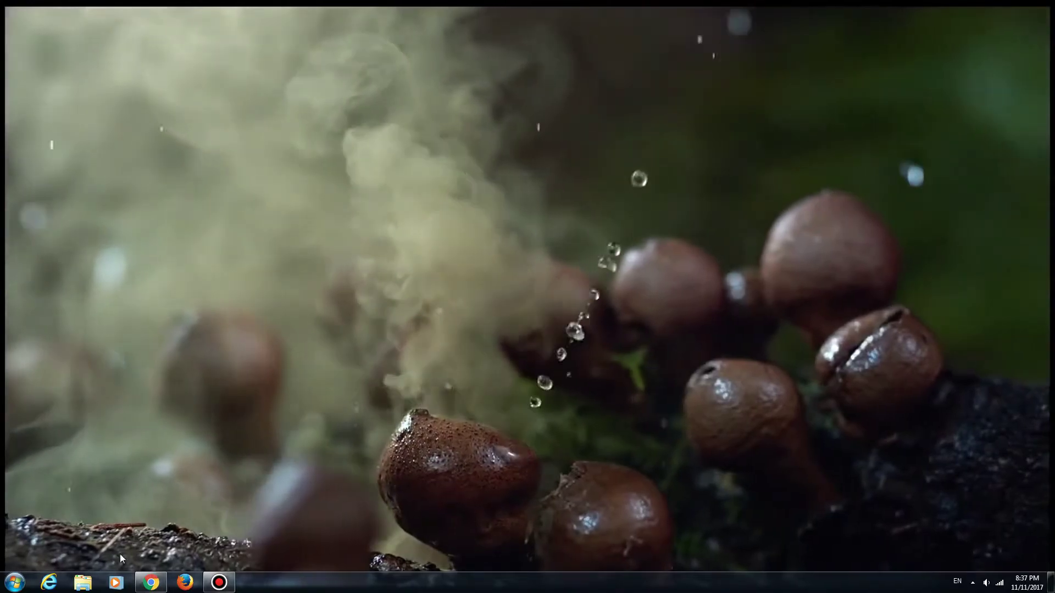
Open a file explorer window and move it across the desktop to view the animated wallpaper behind it
left_click(82, 582)
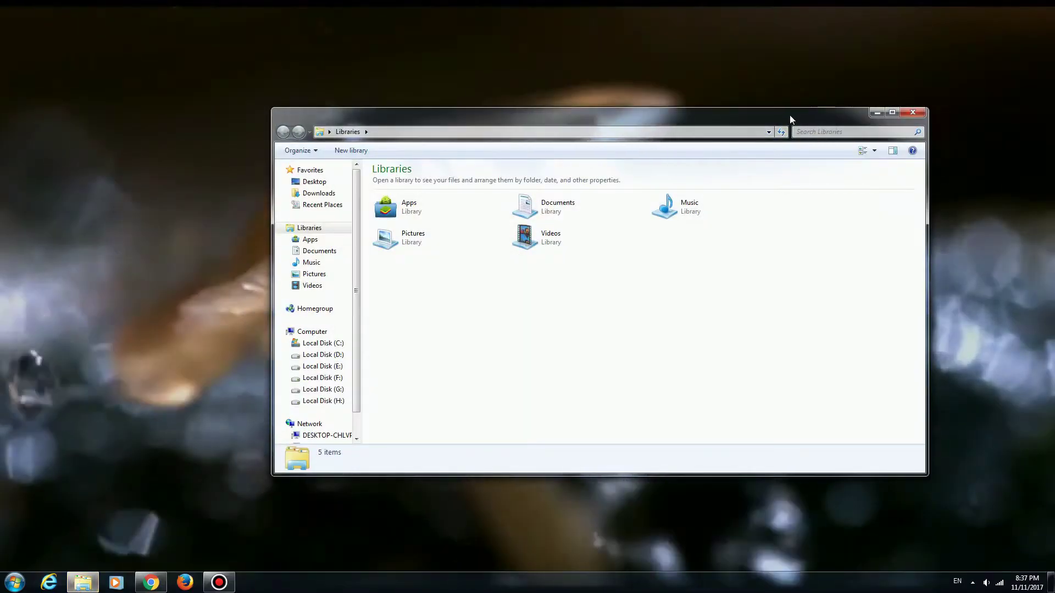
left_click_drag(791, 117, 633, 140)
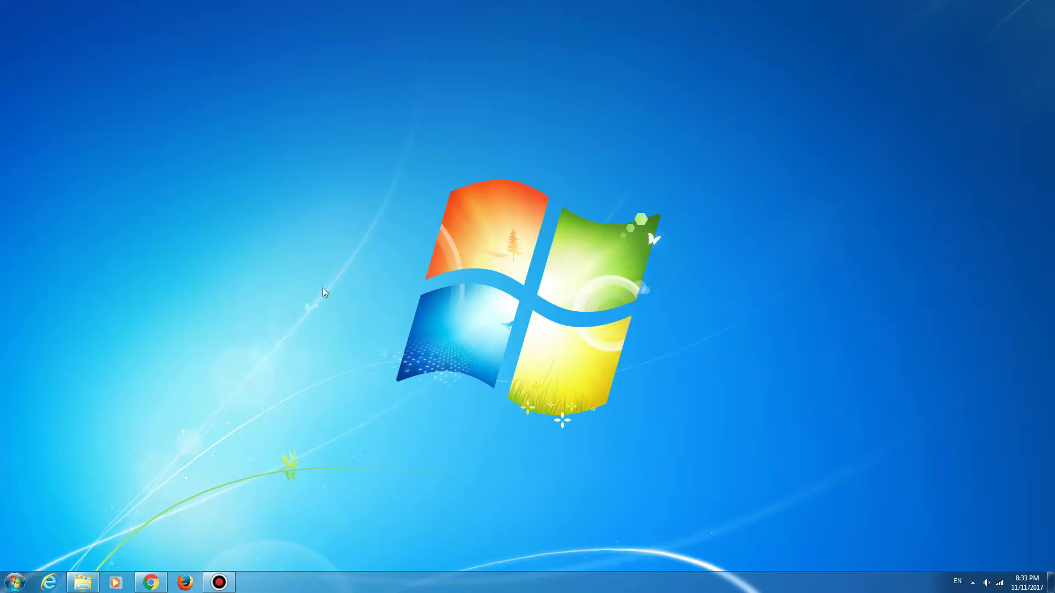
Extract the Dreamscene WinRAR archive directly into the Downloads folder
left_click(95, 582)
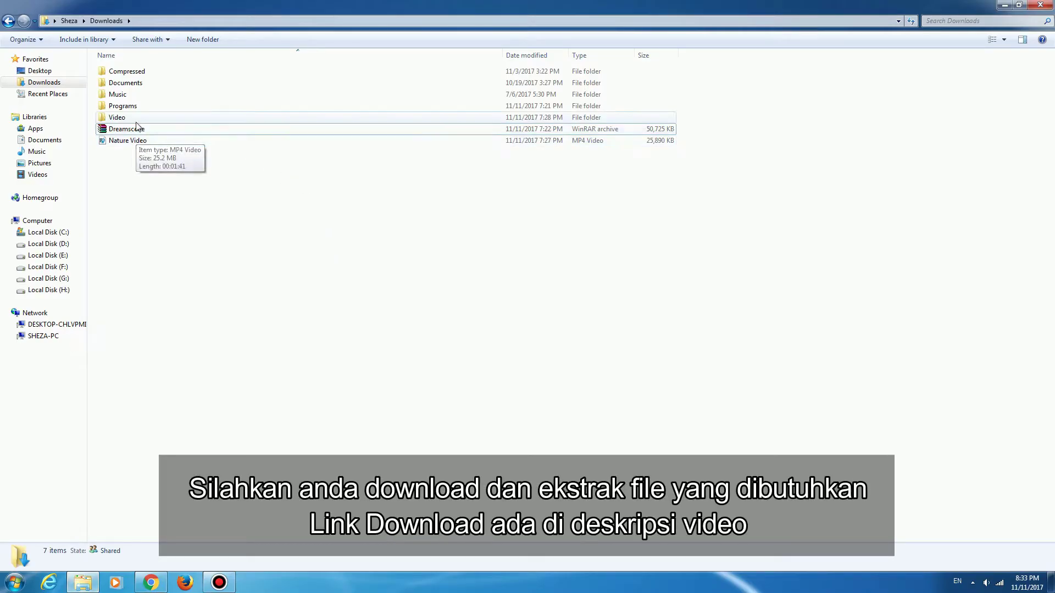
left_click(135, 131)
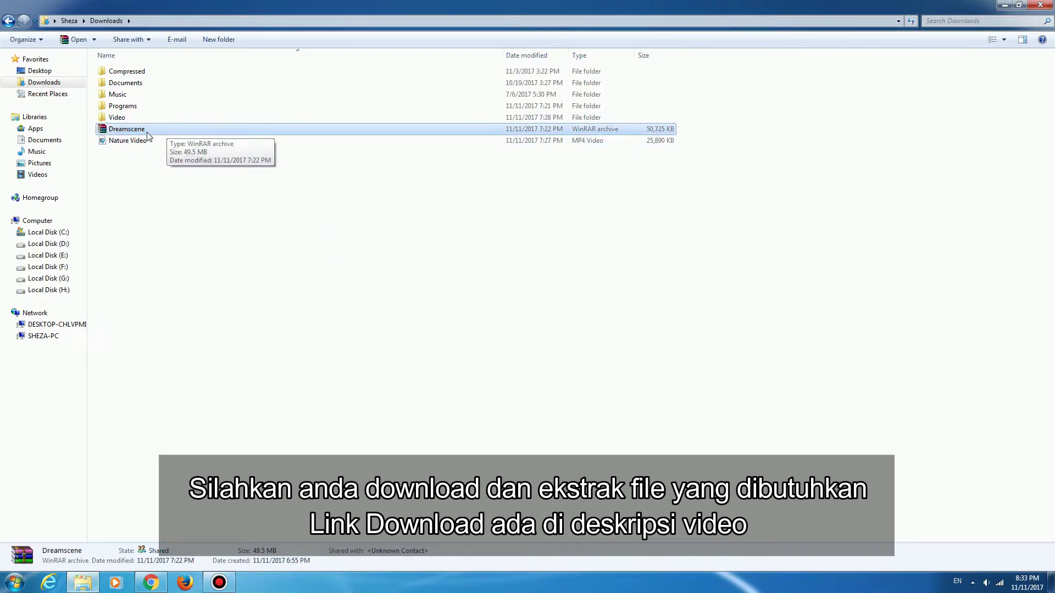
right_click(147, 134)
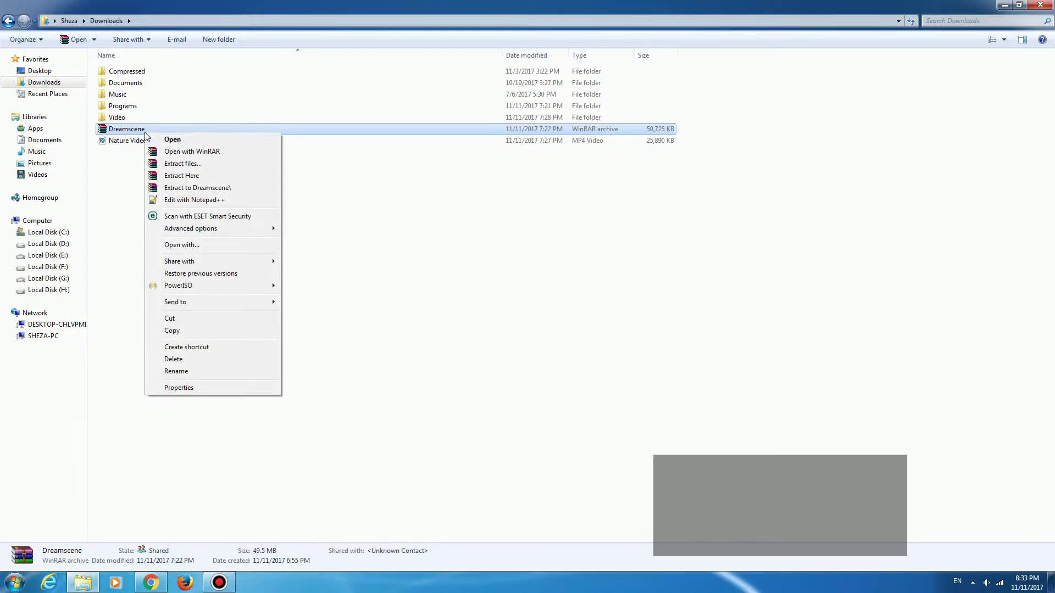
left_click(214, 175)
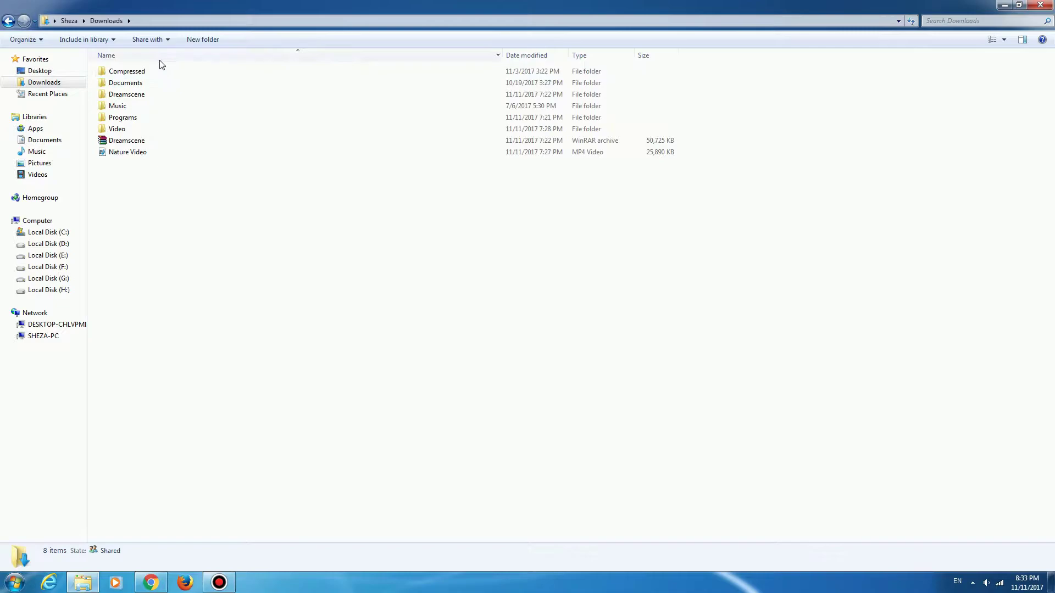
Install Any Video Converter from avc-free in the extracted Dreamscene folder, keeping the default custom install settings, and launch it
left_click(144, 95)
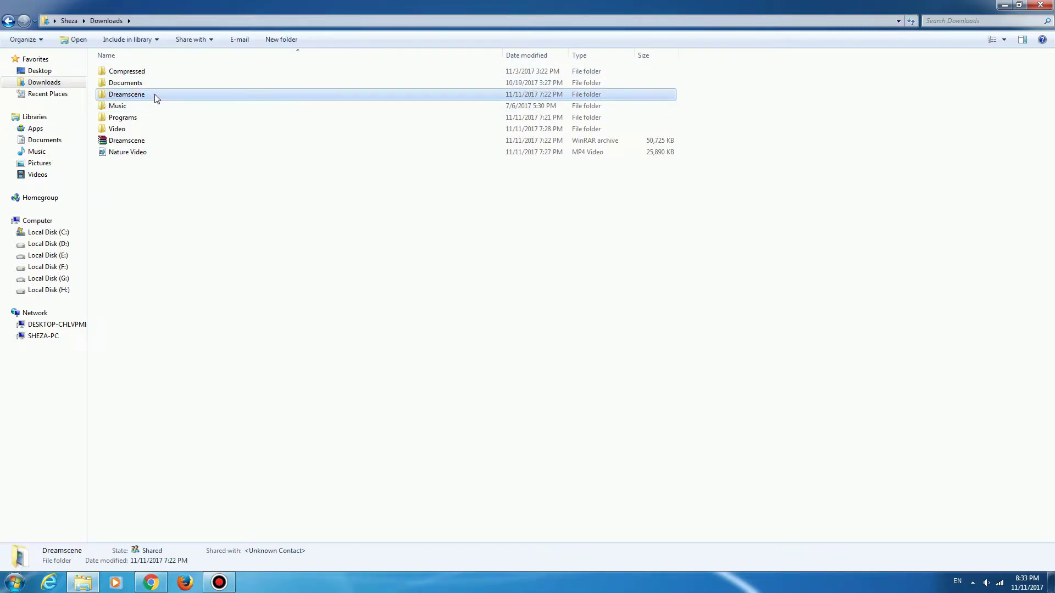
double_click(155, 98)
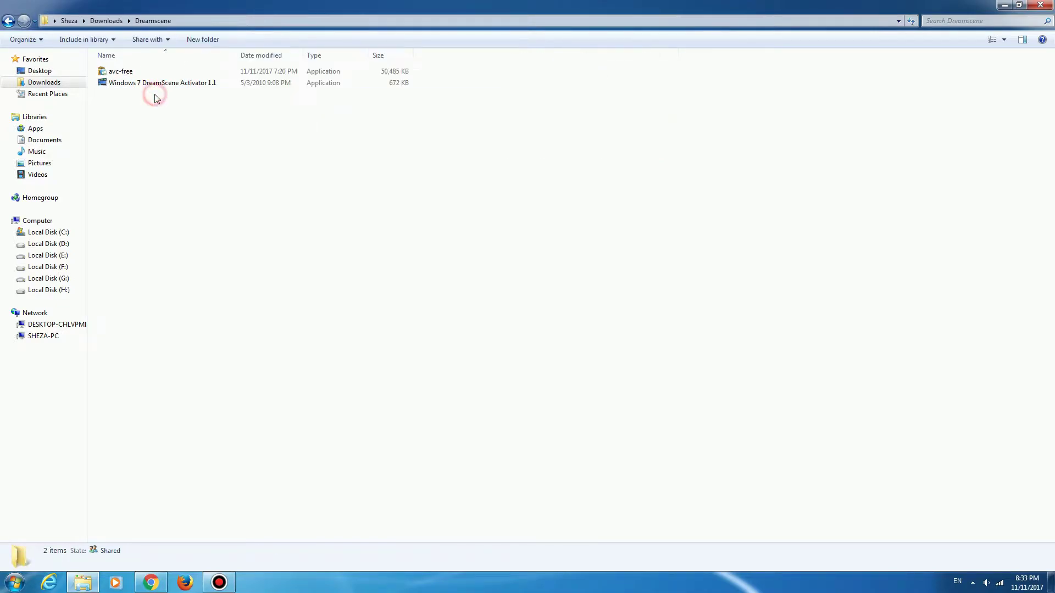
left_click(127, 74)
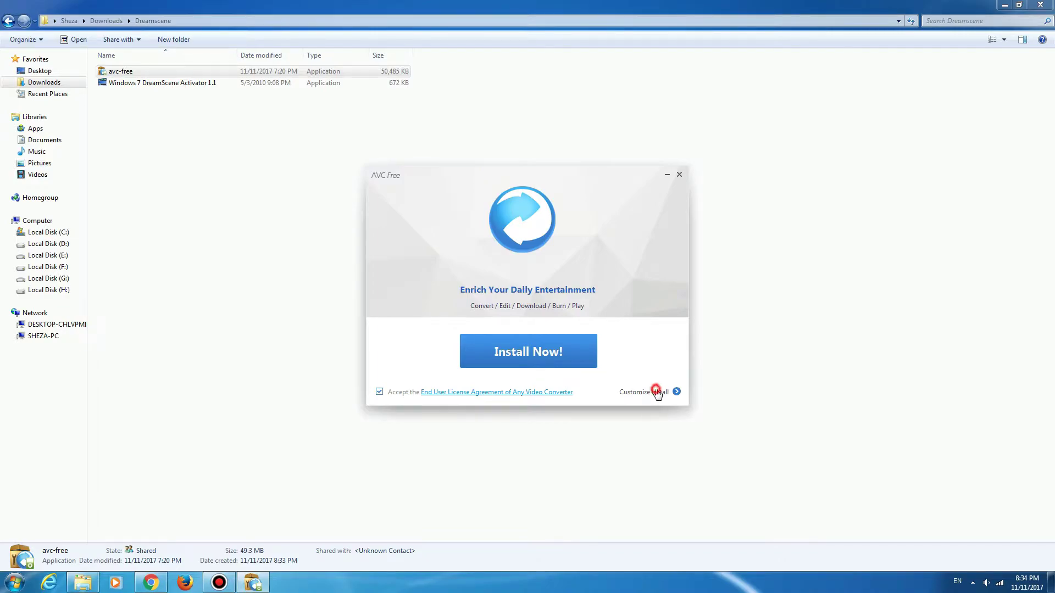
left_click(656, 392)
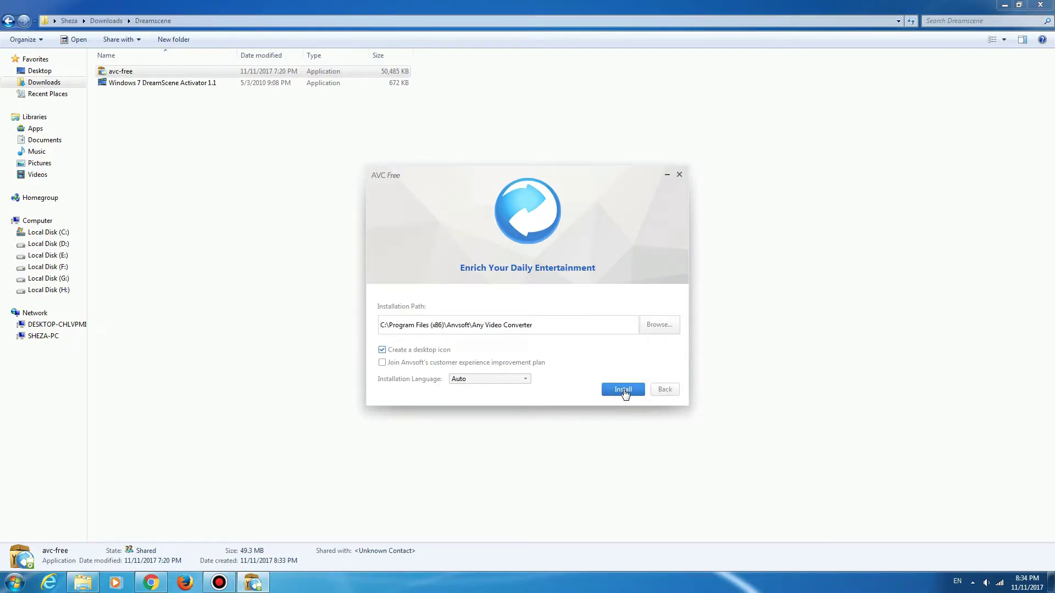
left_click(623, 390)
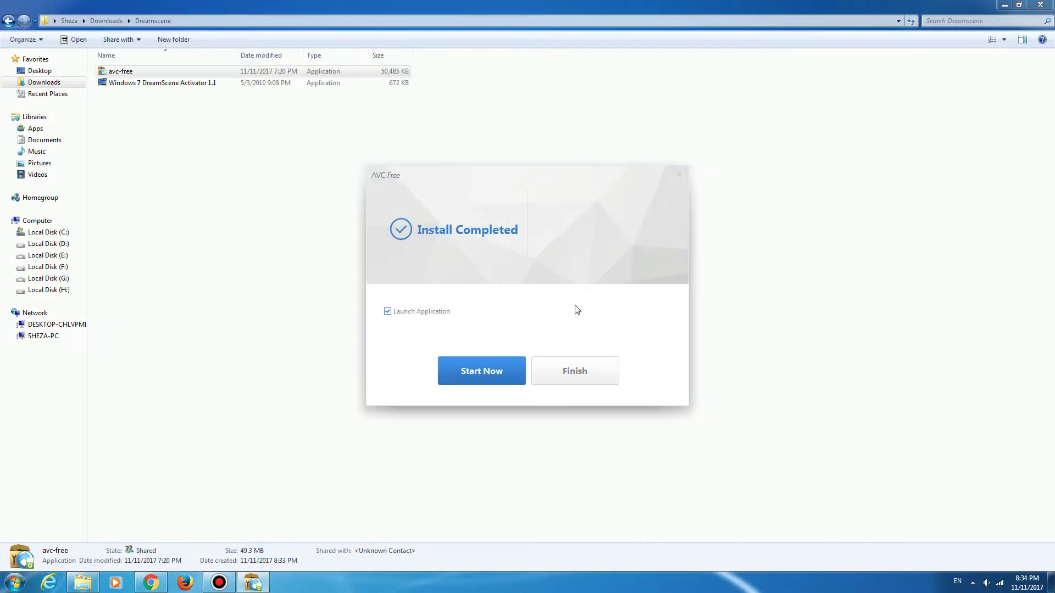
left_click(475, 375)
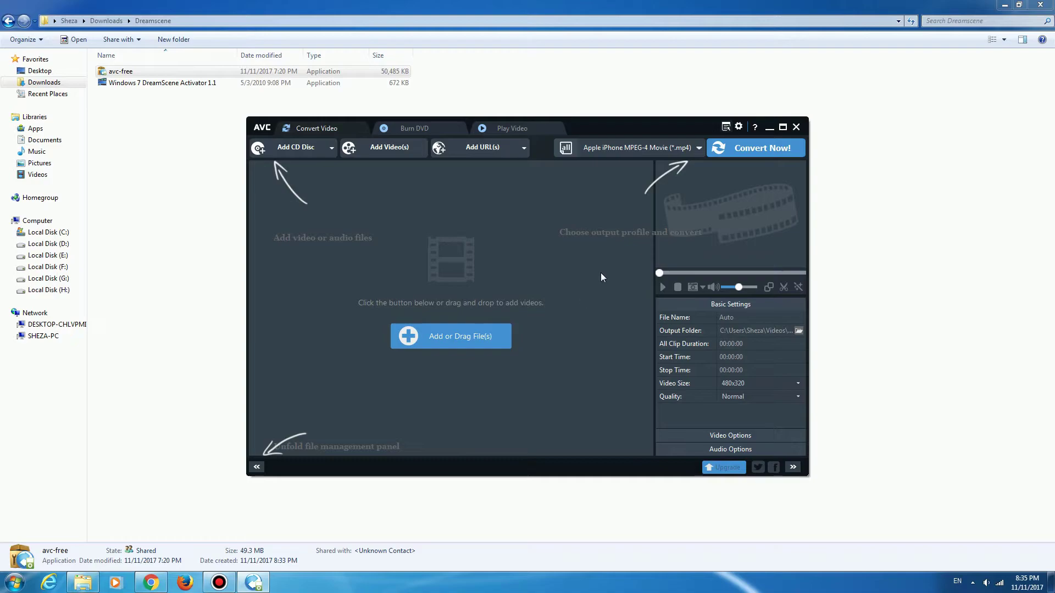
Add the Nature Video MP4 file from the Downloads folder to the conversion list
left_click(389, 148)
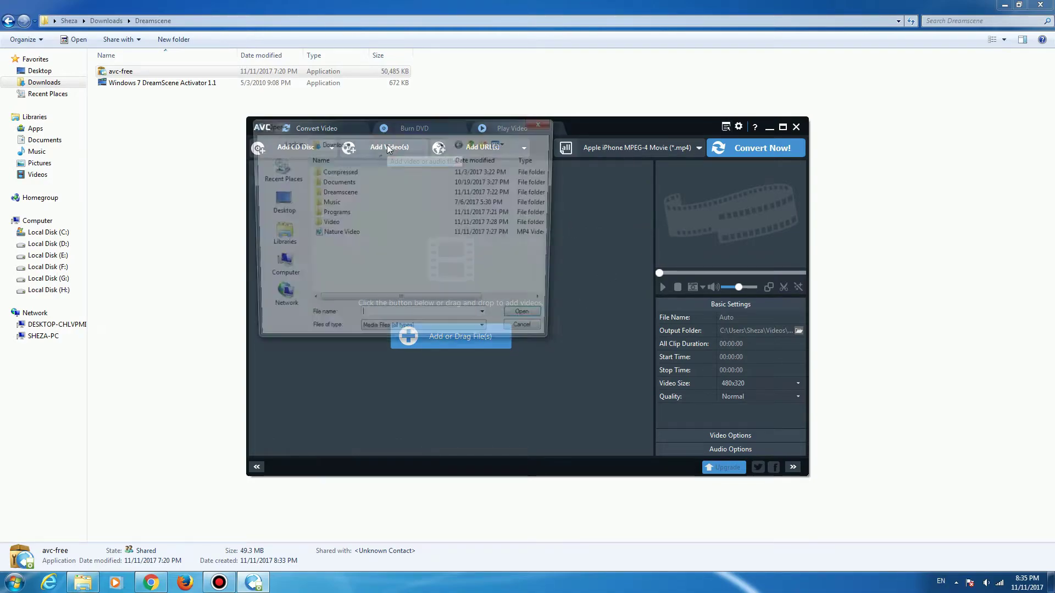
left_click(338, 233)
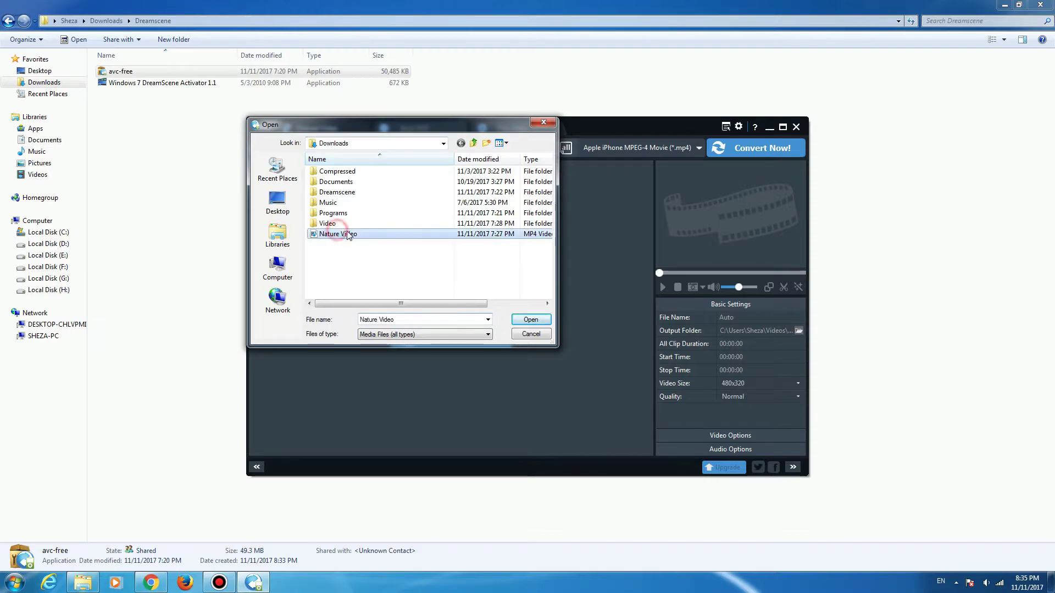
left_click(530, 319)
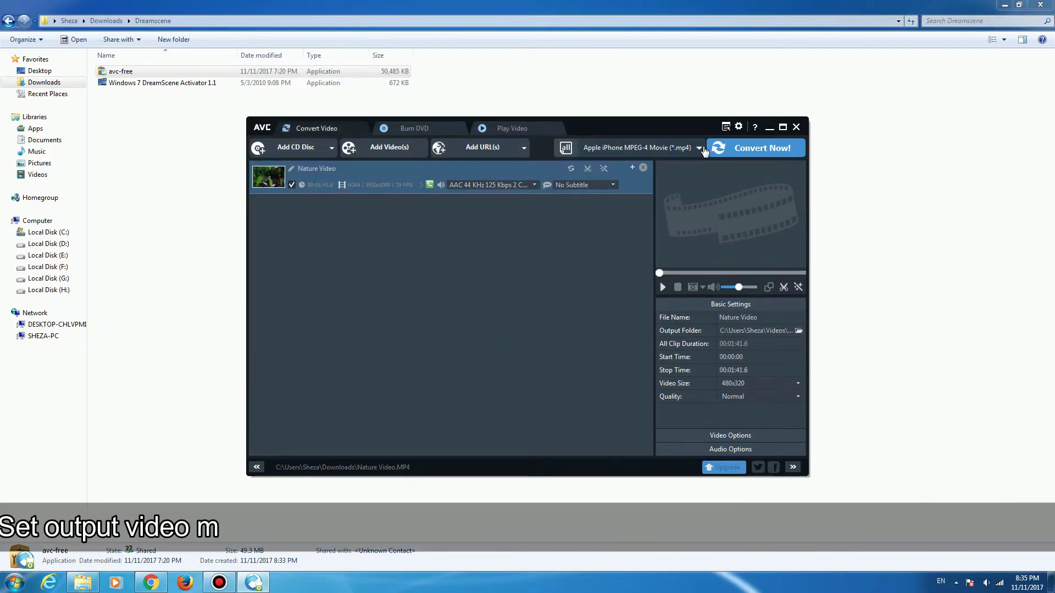
Set the output profile to Customized WMV Movie (*.wmv) from the common video formats
left_click(698, 148)
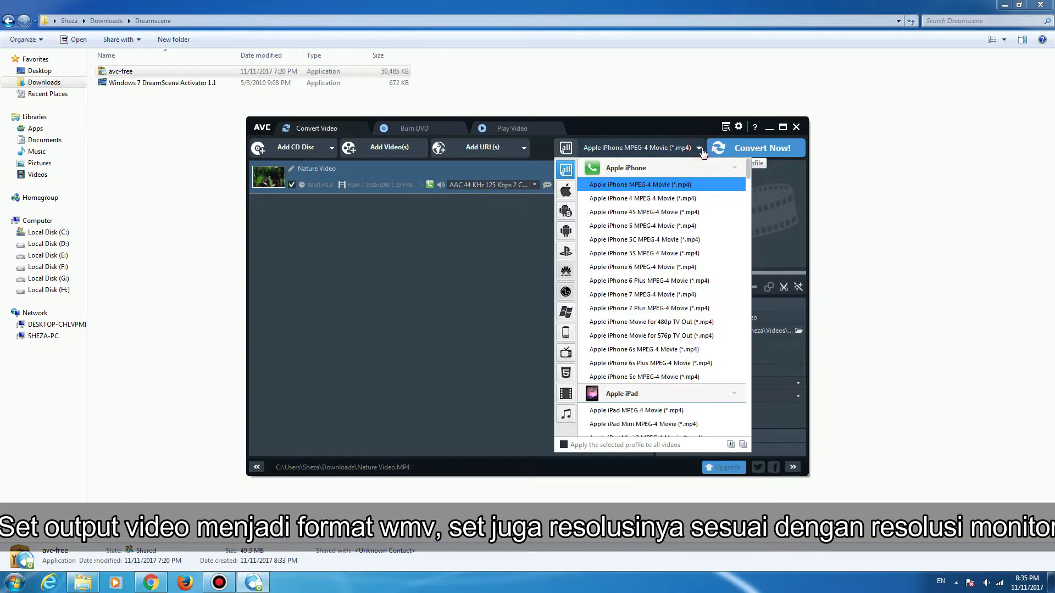
scroll(659, 313, "down", 4)
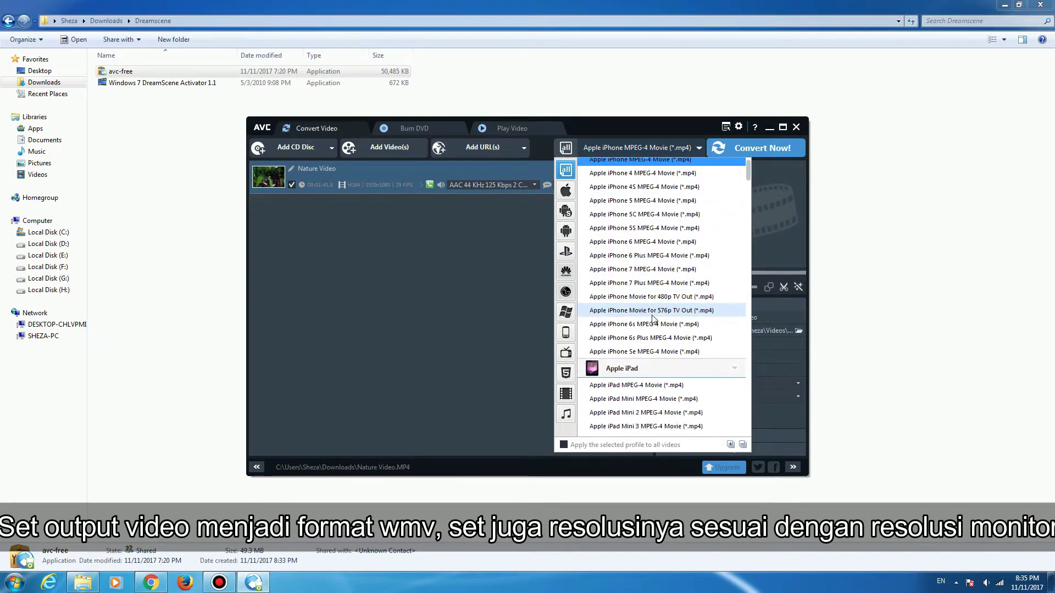
scroll(656, 314, "down", 5)
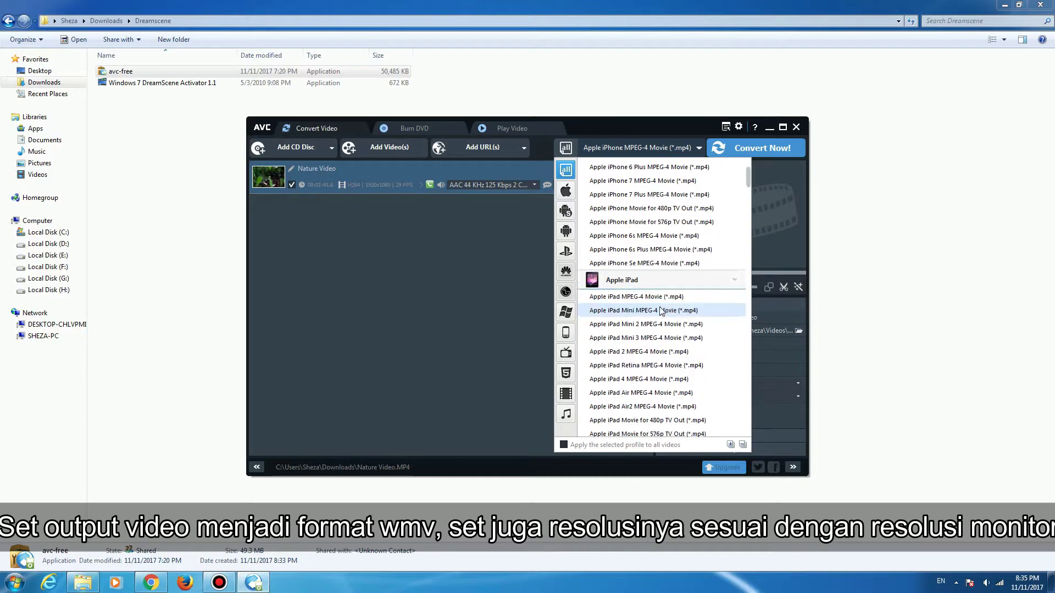
scroll(659, 312, "down", 1)
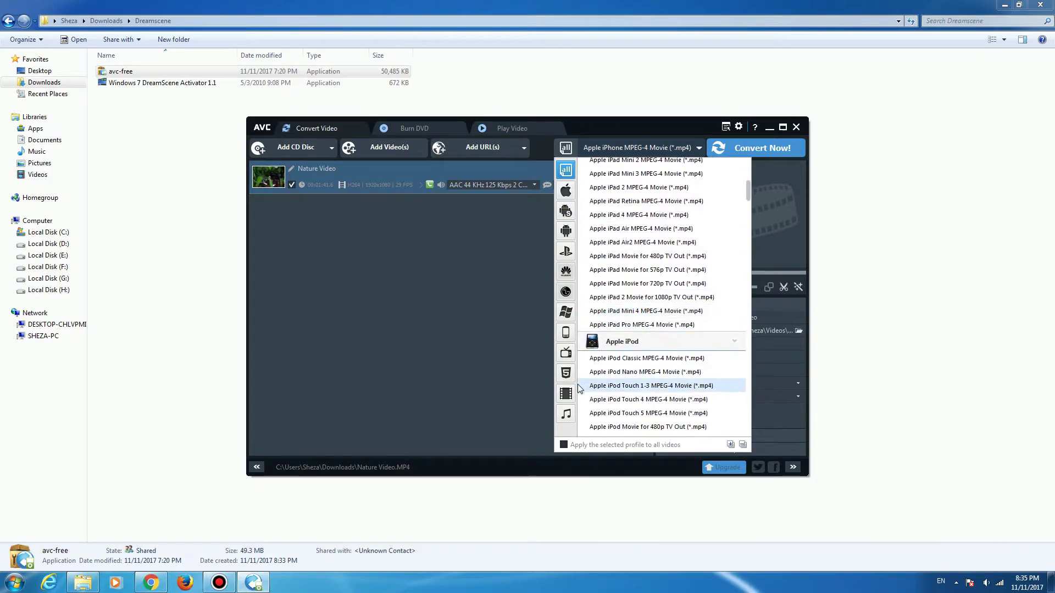
left_click(565, 395)
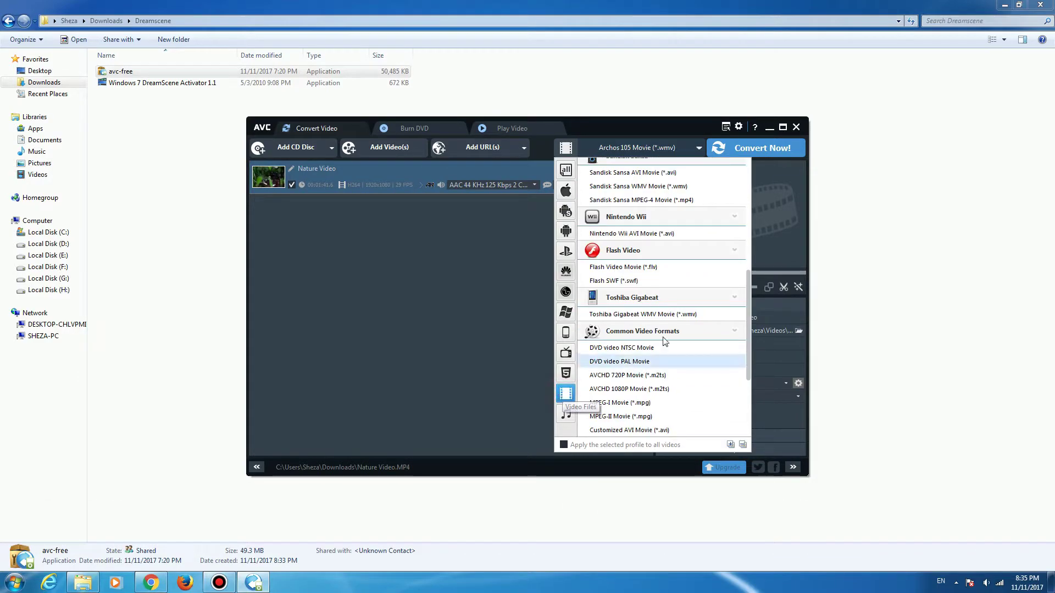
scroll(664, 219, "down", 3)
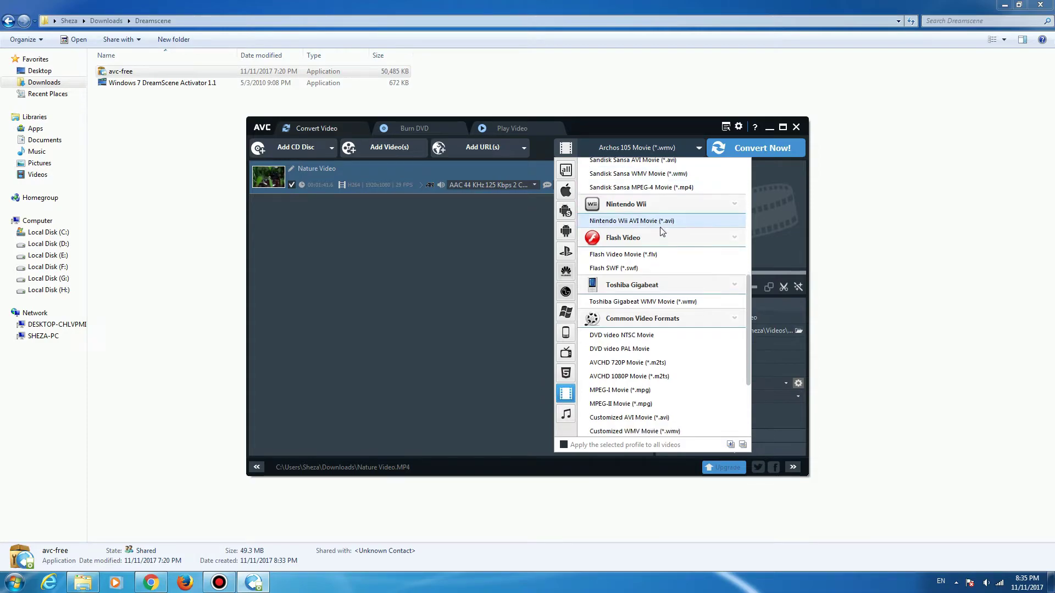
scroll(663, 297, "down", 3)
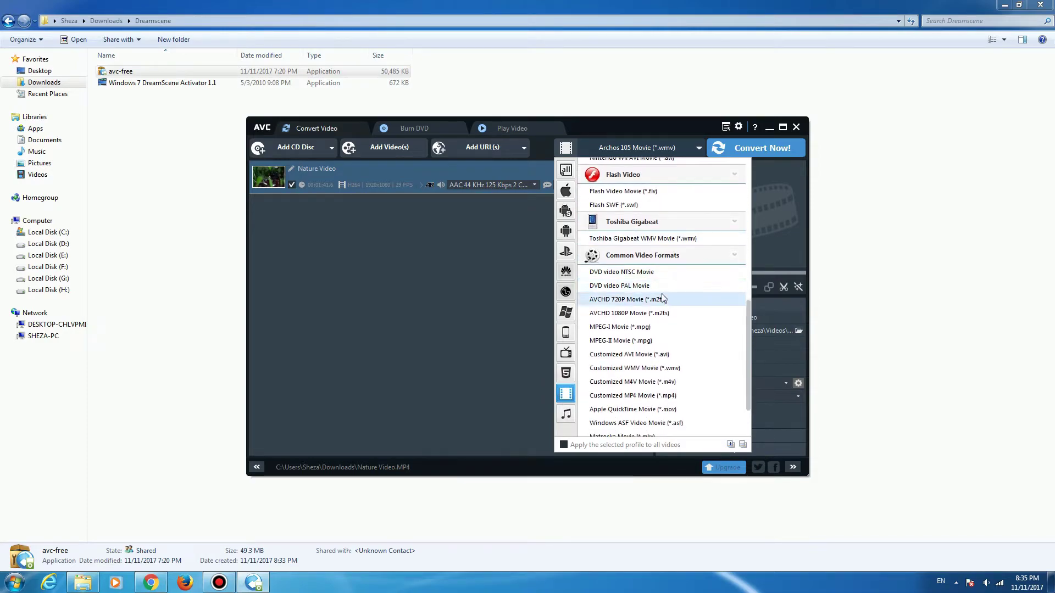
scroll(662, 297, "down", 1)
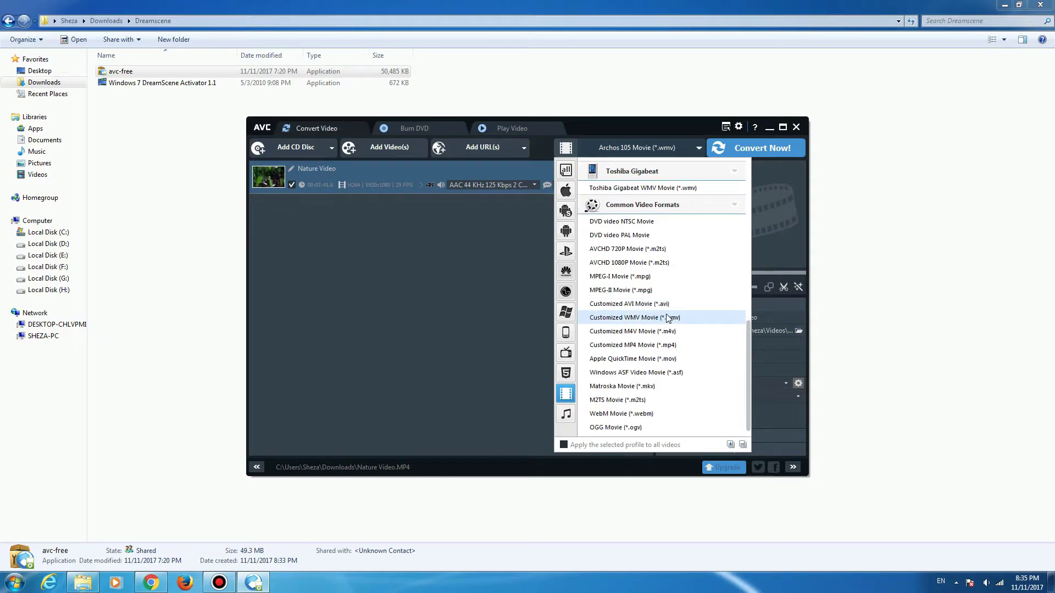
left_click(664, 318)
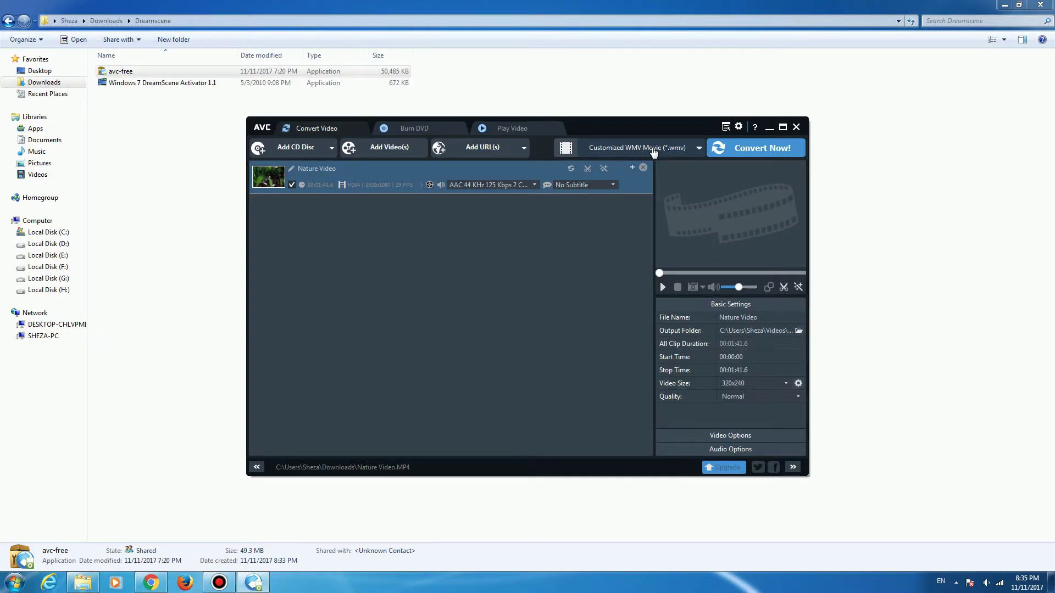
Set the output video size to Original and the quality to High (Larger file size)
left_click(786, 384)
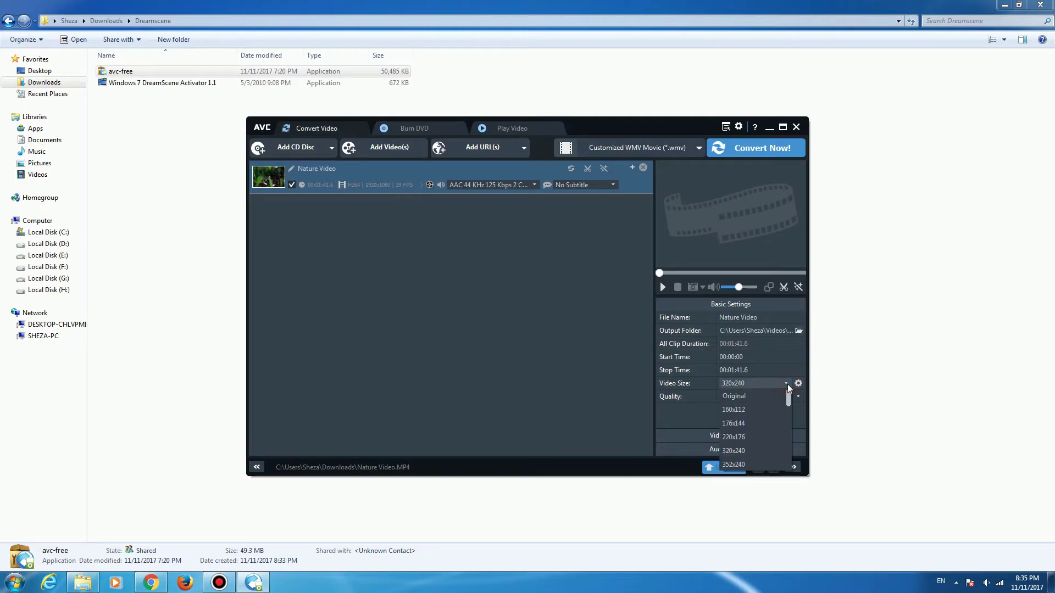
left_click(734, 397)
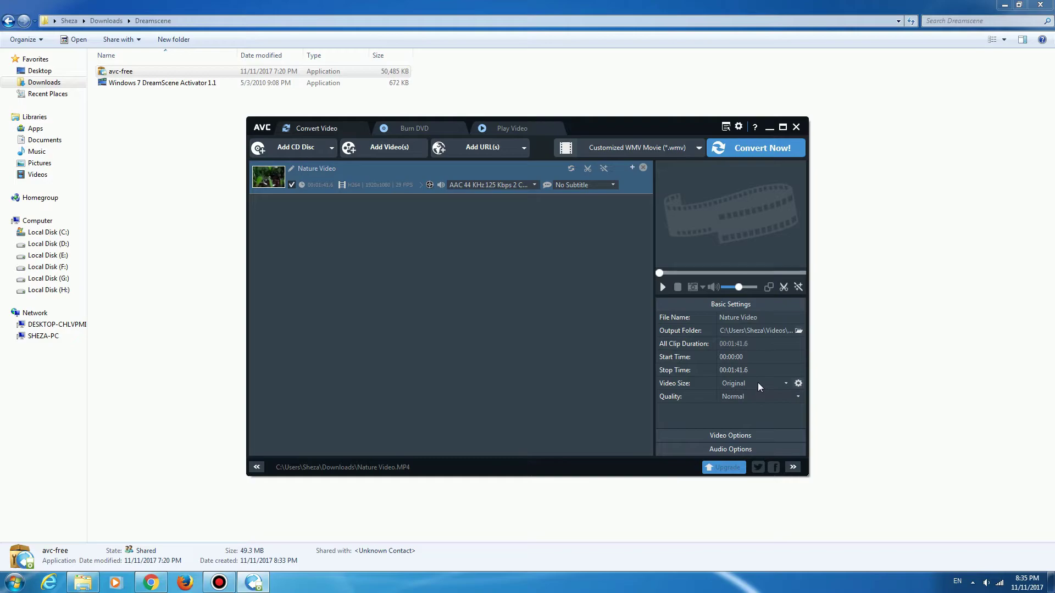
left_click(796, 397)
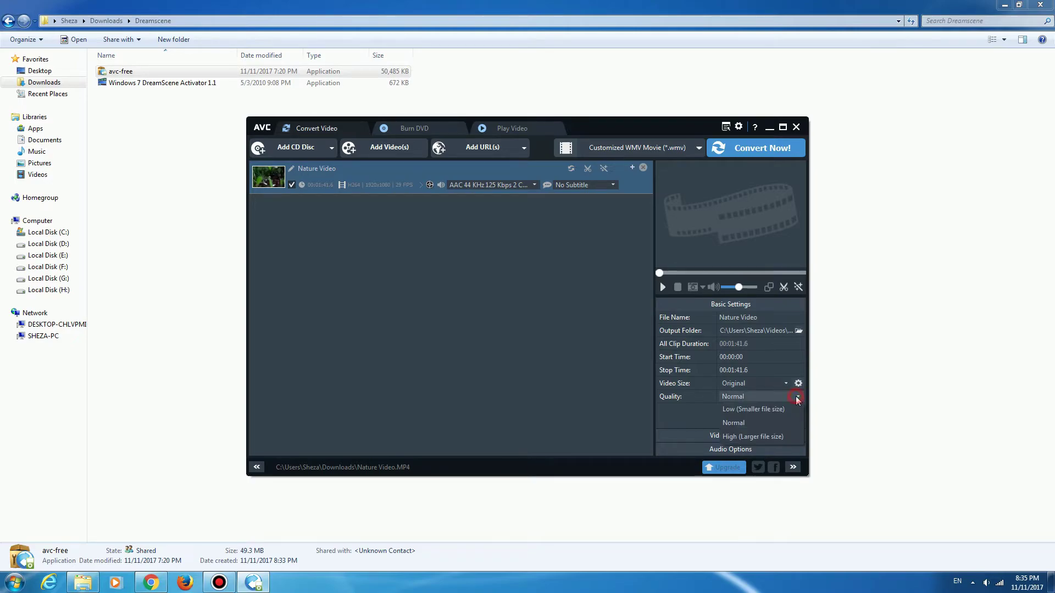
left_click(760, 437)
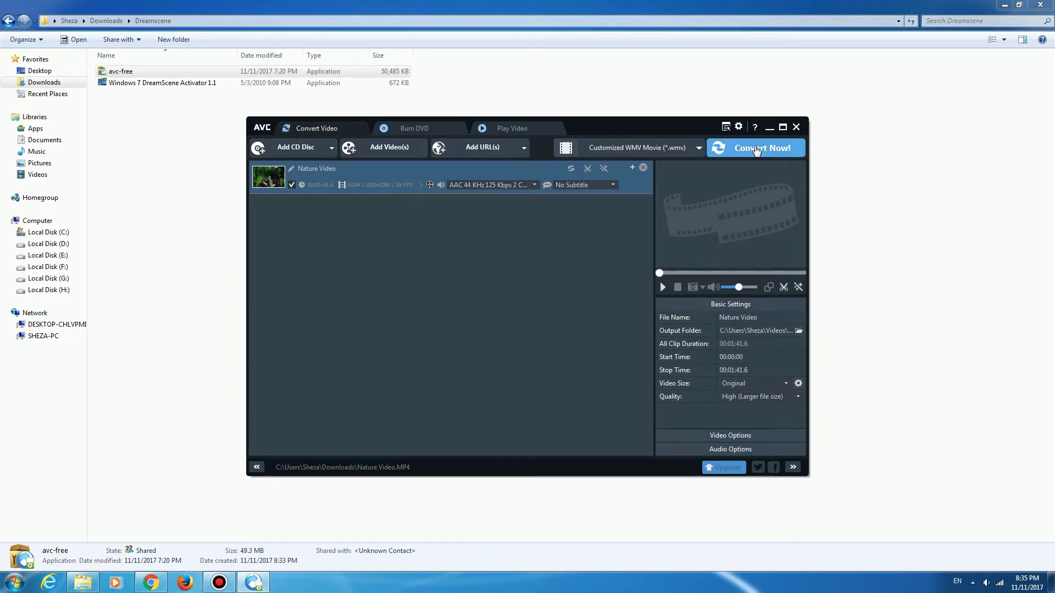
Convert the video to WMV, and close the output folder and the converter, declining the Pro subscription offer
left_click(756, 149)
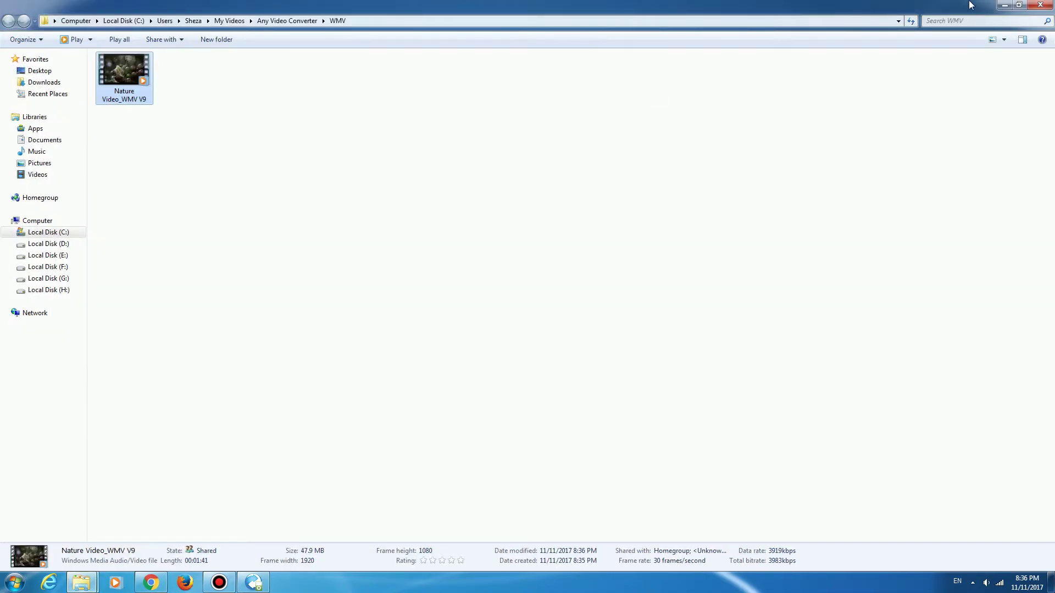
left_click(1049, 6)
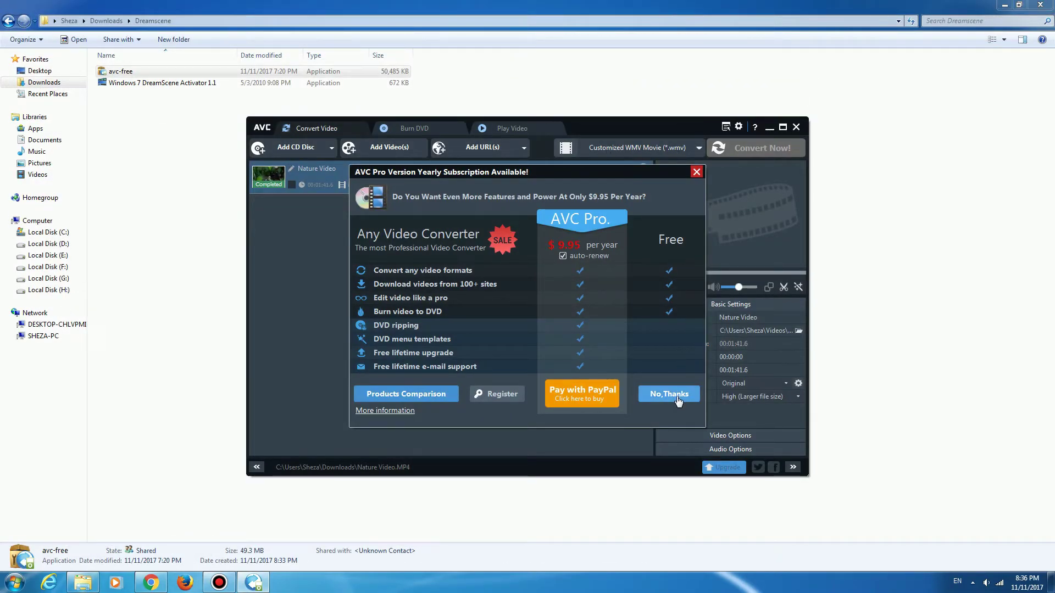
left_click(677, 397)
left_click(796, 127)
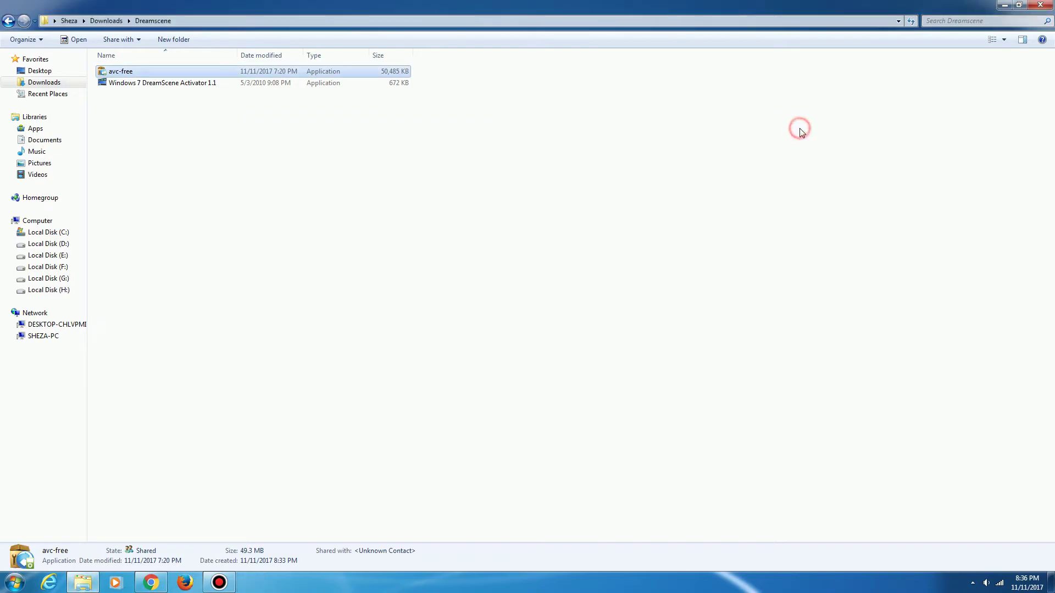
Run Windows 7 DreamScene Activator 1.1 from the Dreamscene folder, close the folder window and enable DreamScene
left_click(198, 84)
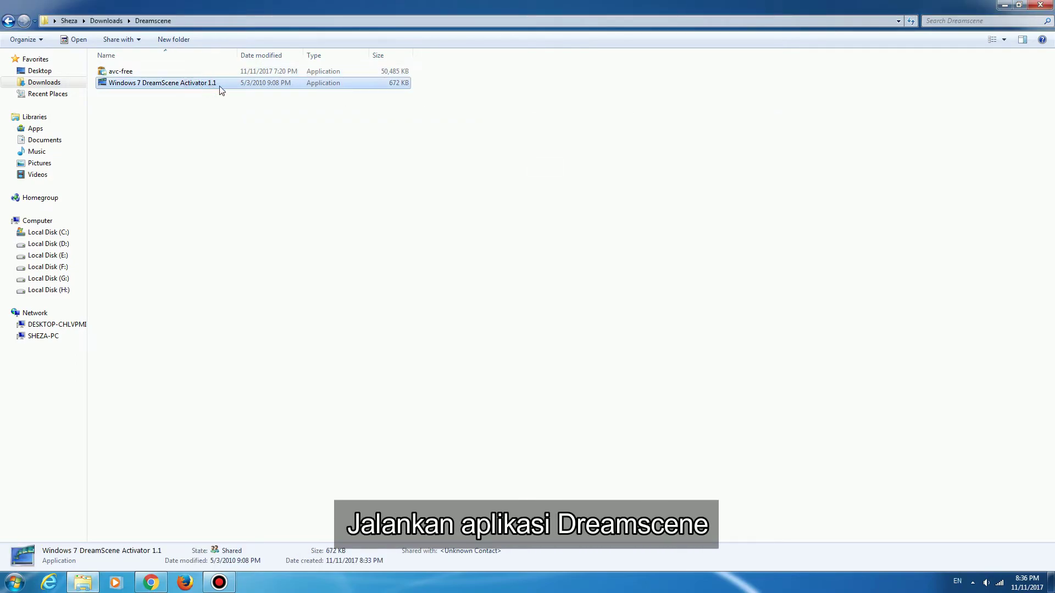
double_click(198, 84)
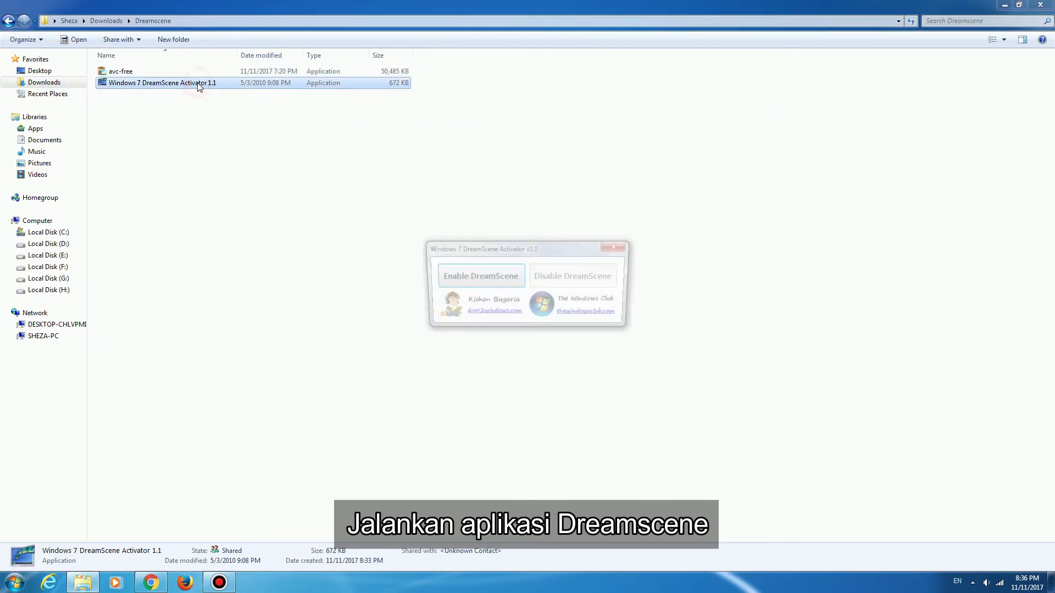
left_click(1040, 5)
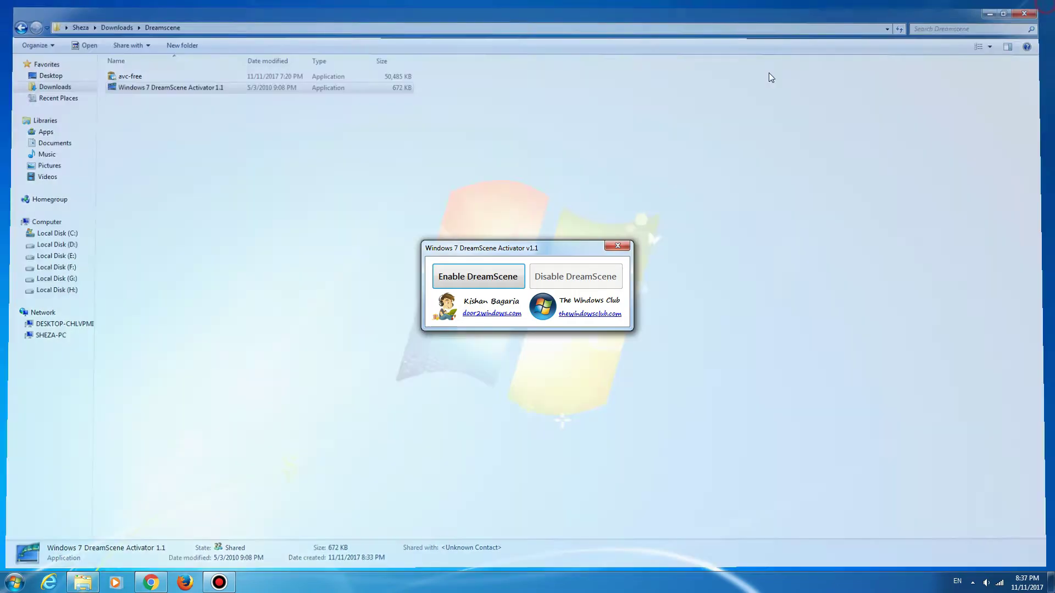
left_click(501, 281)
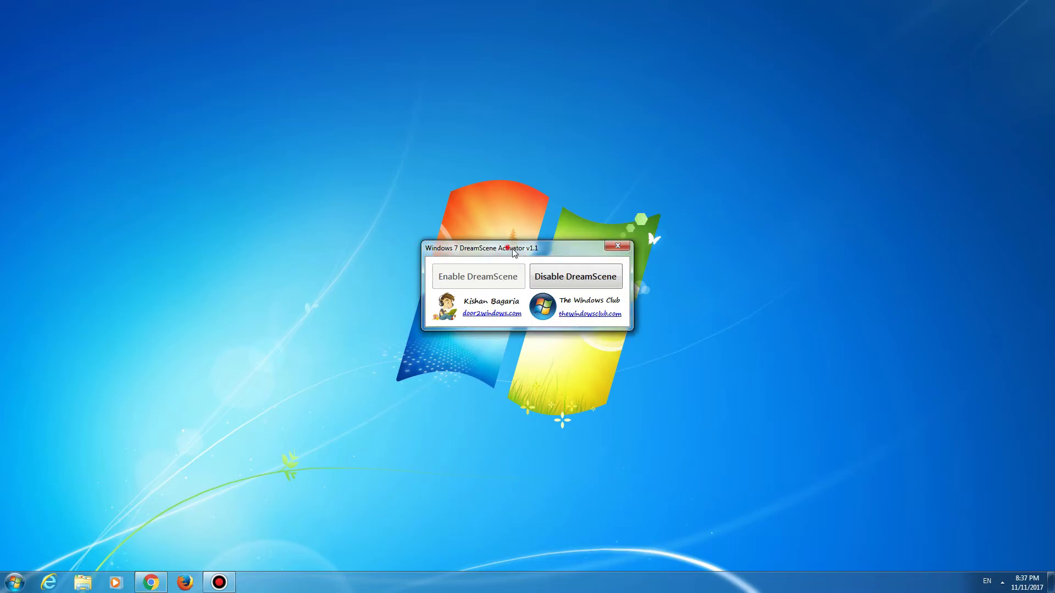
Move the DreamScene Activator window aside and open the WMV folder under Any Video Converter in the Videos library
left_click_drag(499, 245, 672, 315)
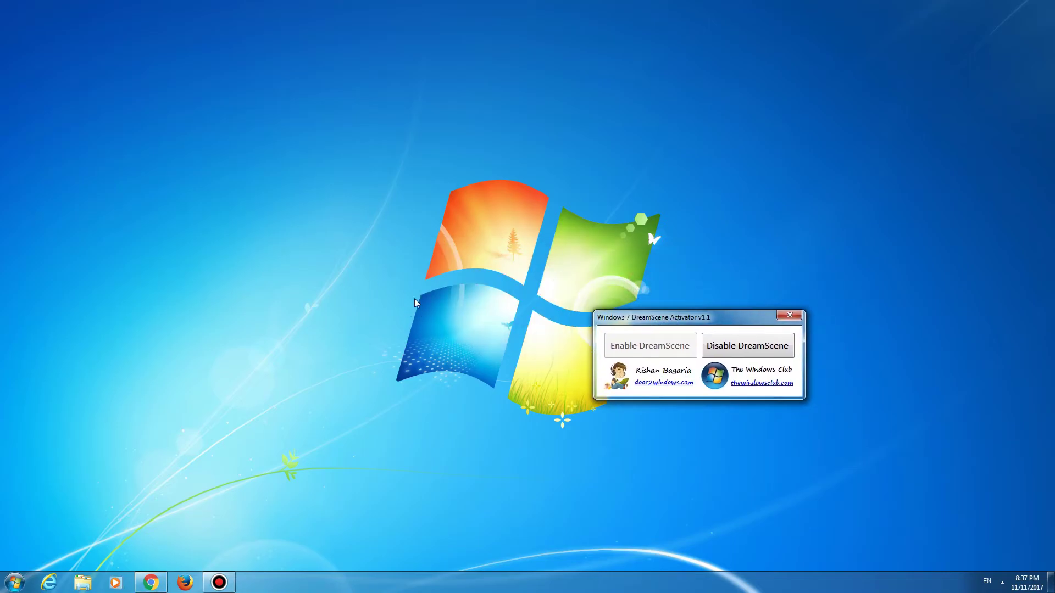
left_click(85, 584)
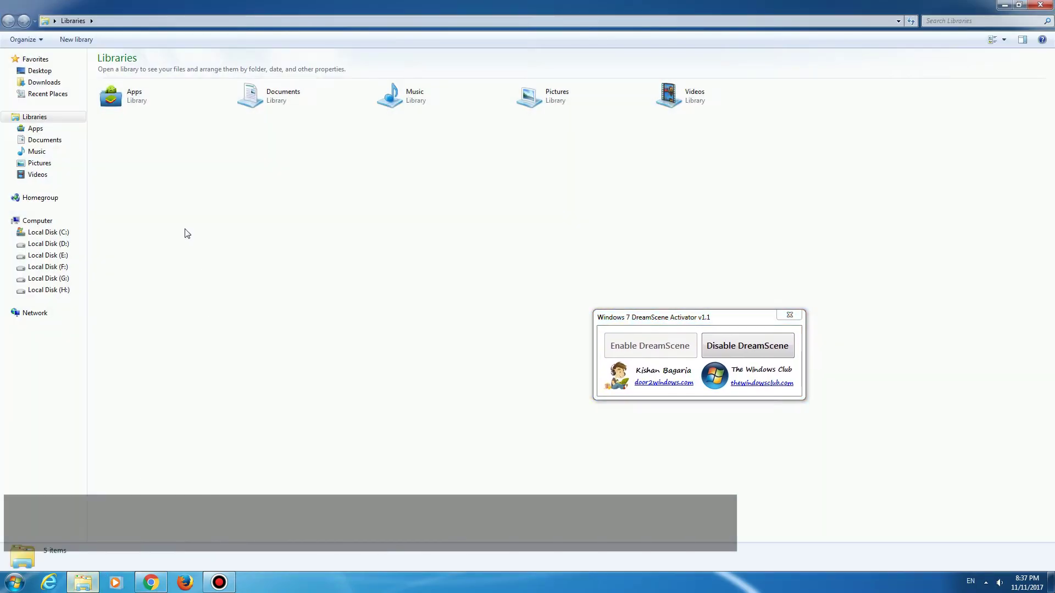
left_click(38, 174)
double_click(184, 127)
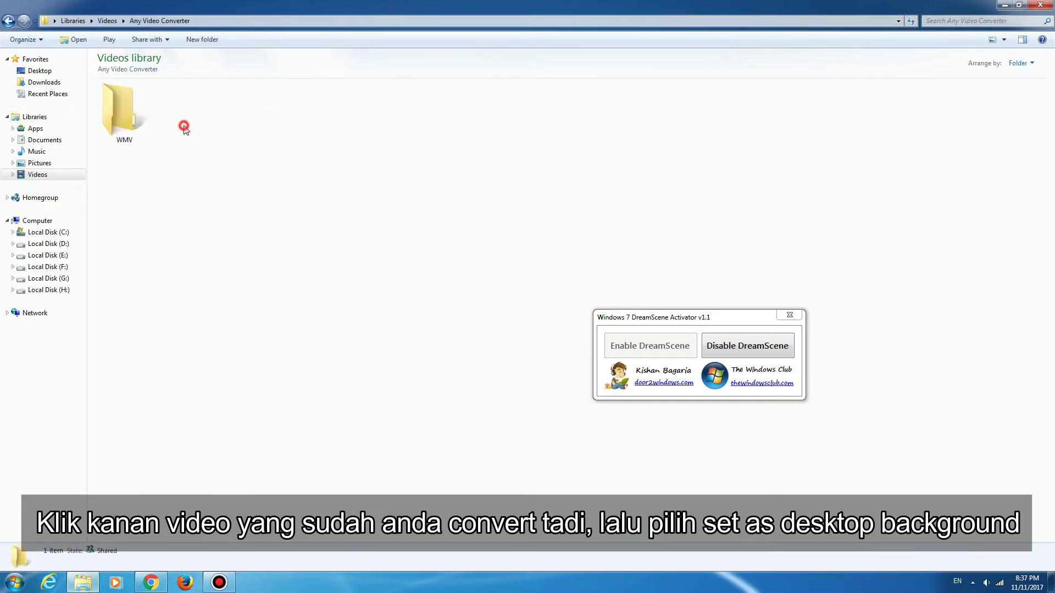
double_click(135, 124)
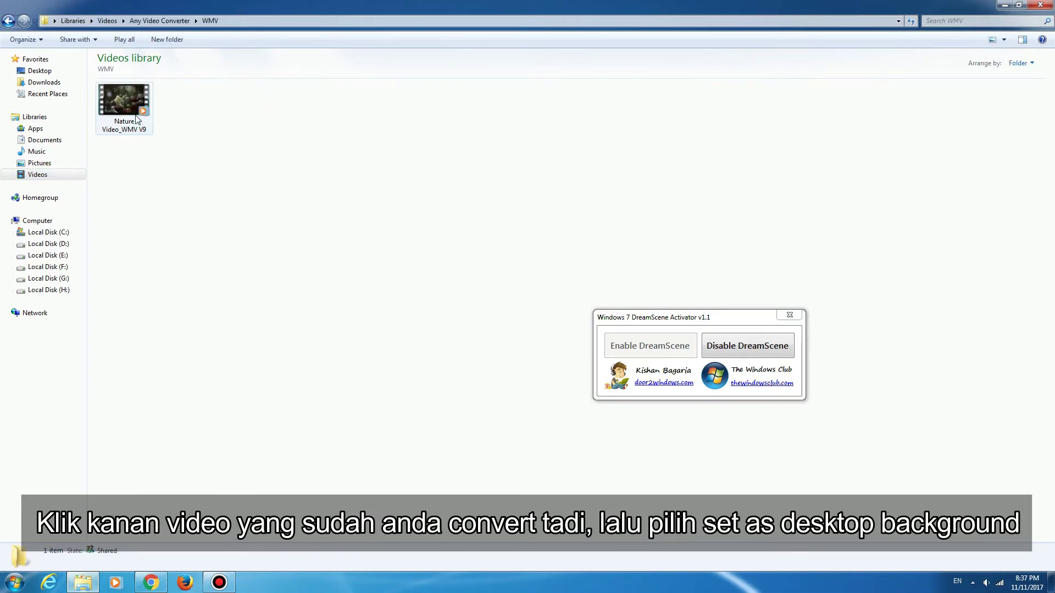
Set the converted video Nature Video_WMV V9 as the desktop background
left_click(137, 119)
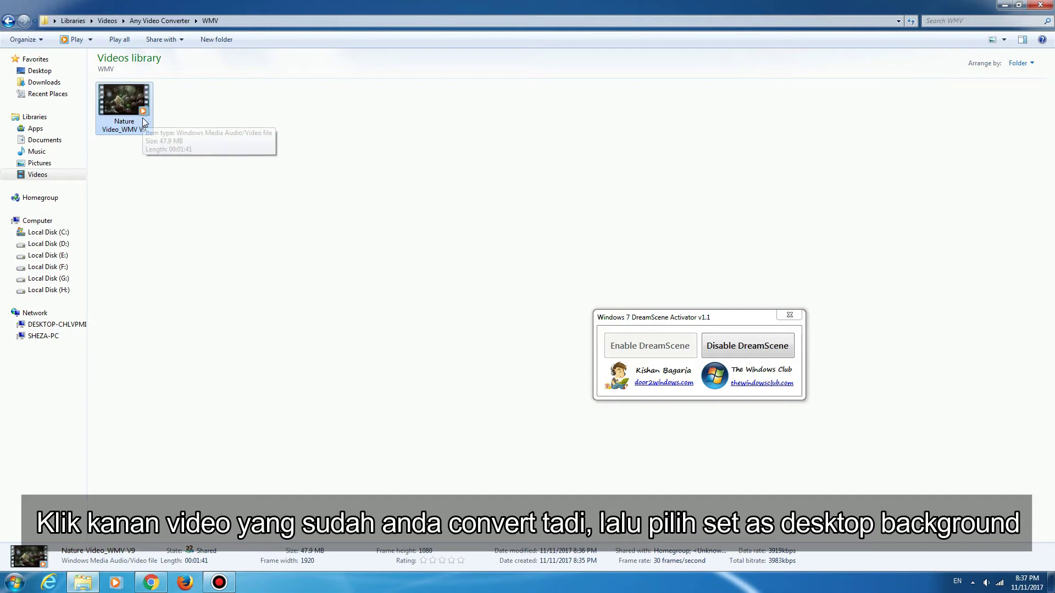
right_click(128, 106)
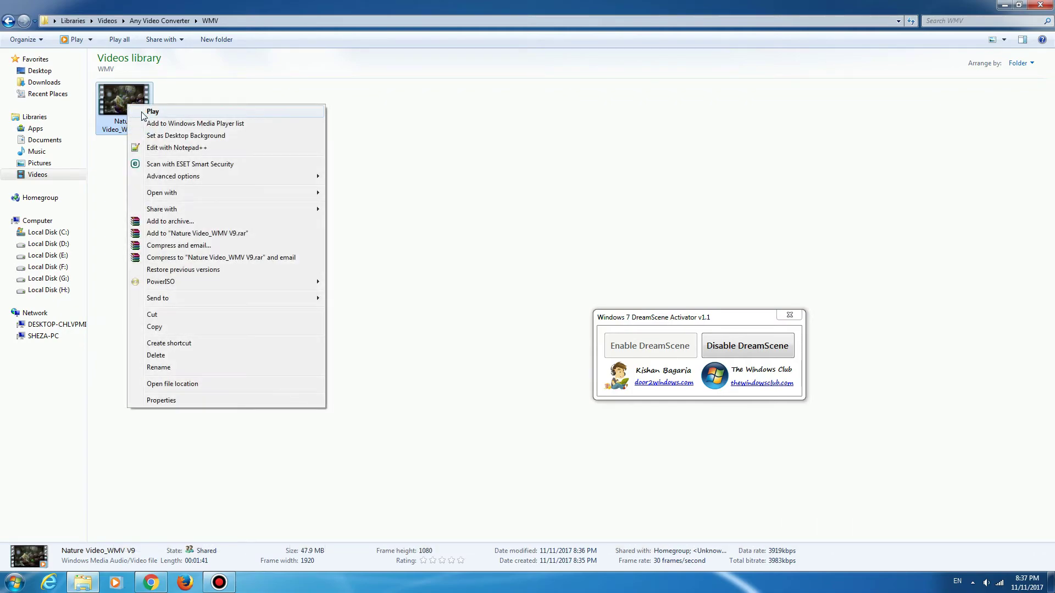
left_click(225, 141)
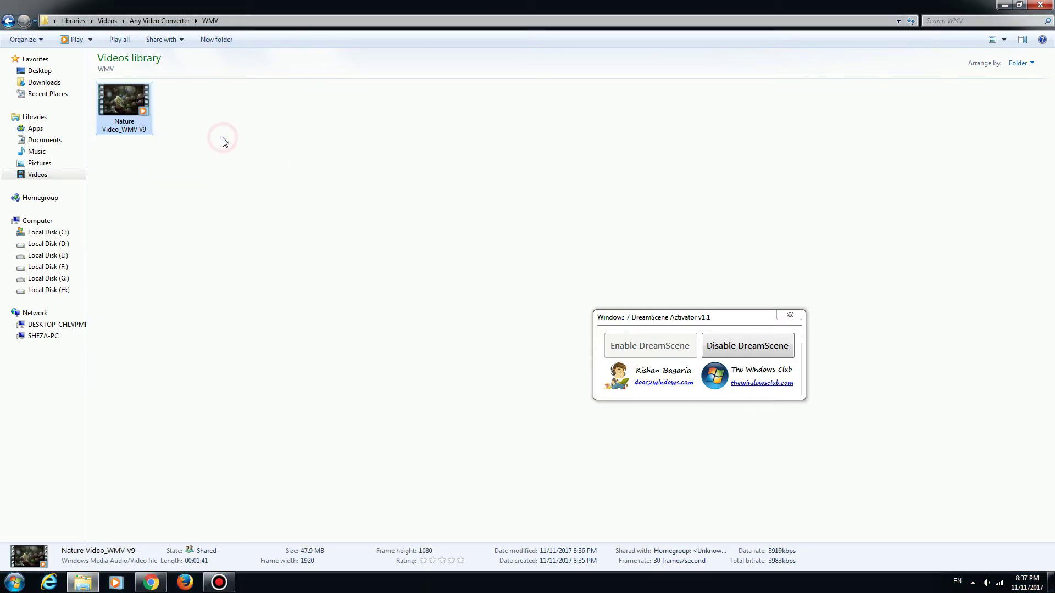
Restore the WMV folder window to a smaller size, move it aside, and close both it and the DreamScene Activator
left_click(1019, 5)
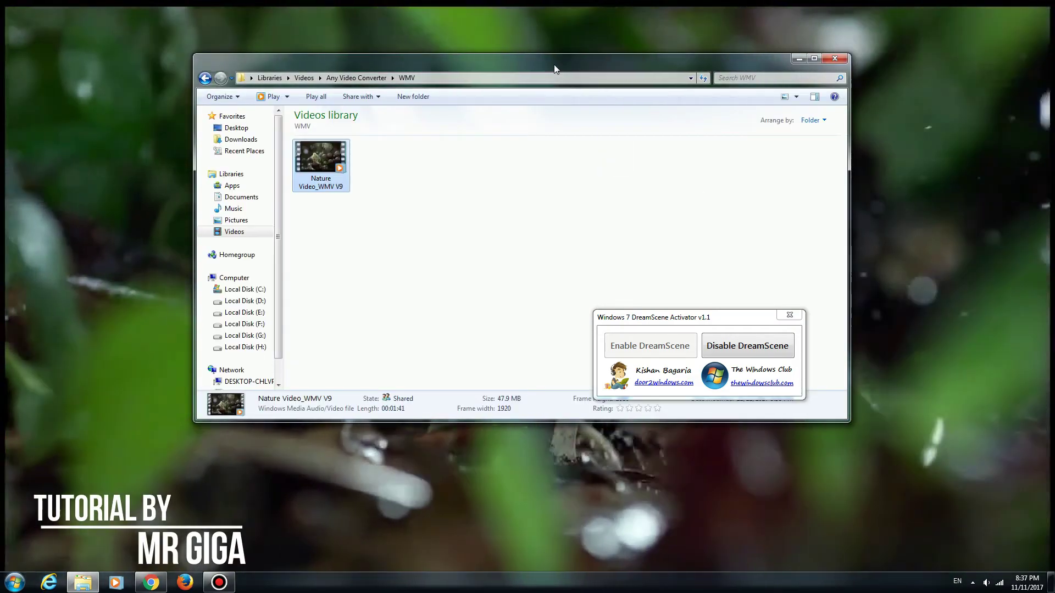
left_click_drag(554, 64, 631, 119)
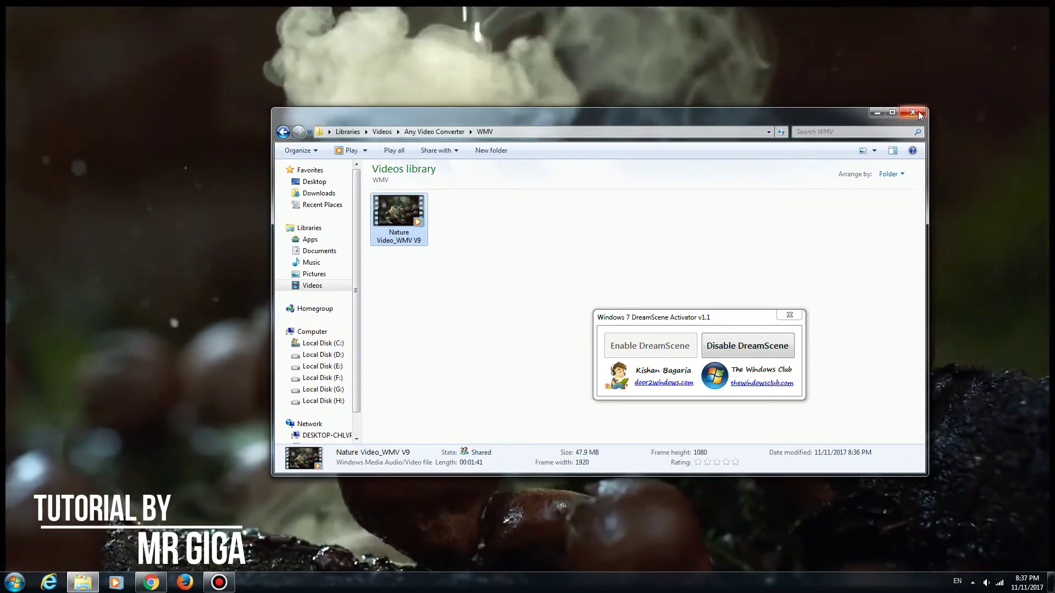
left_click(917, 112)
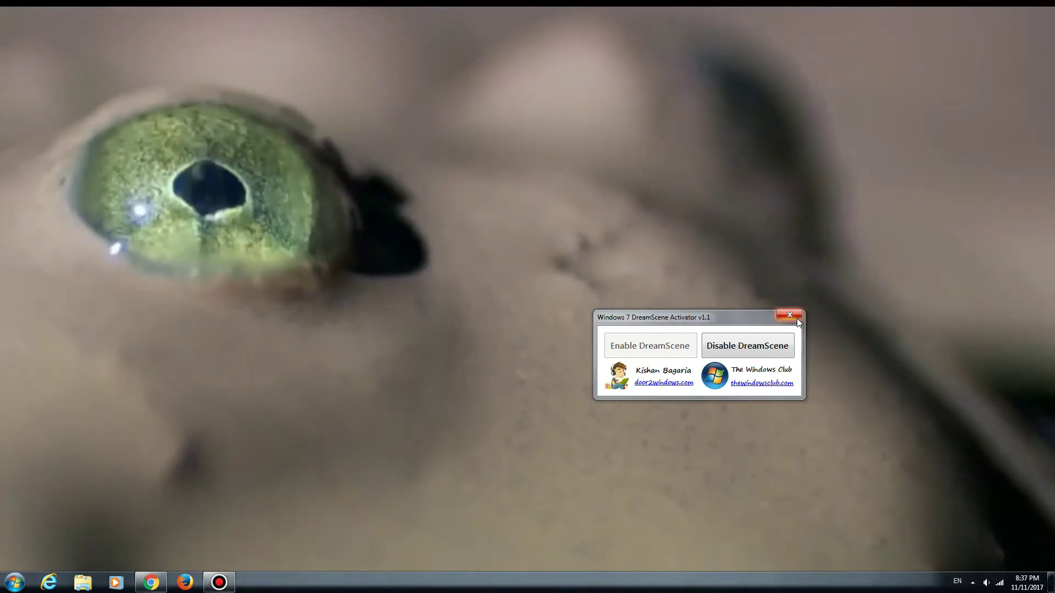
left_click(794, 315)
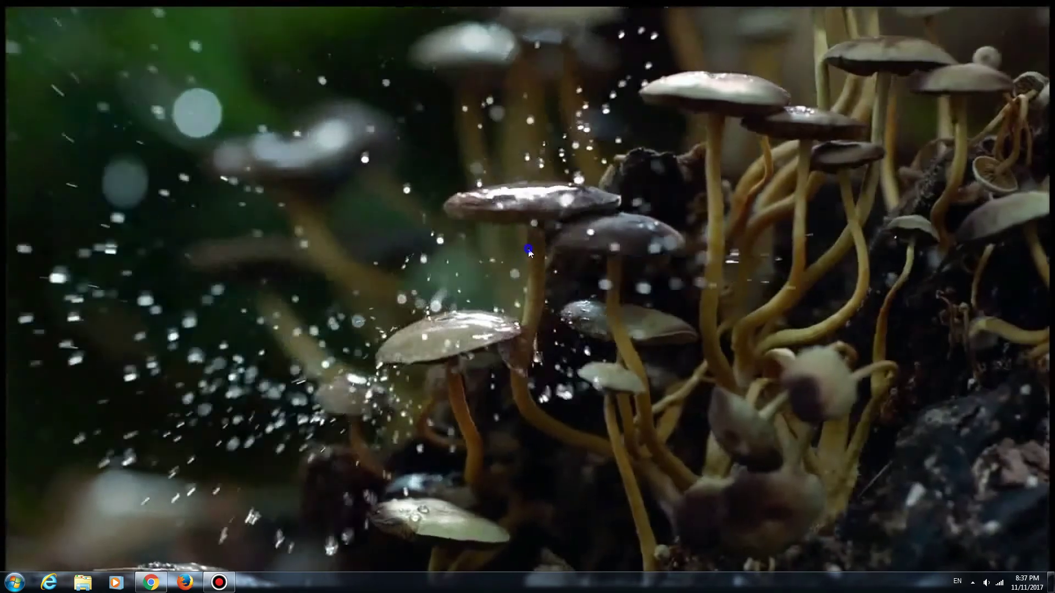
Check the animated wallpaper by refreshing the desktop twice, and open and dismiss the Start menu over it
right_click(522, 248)
left_click(561, 280)
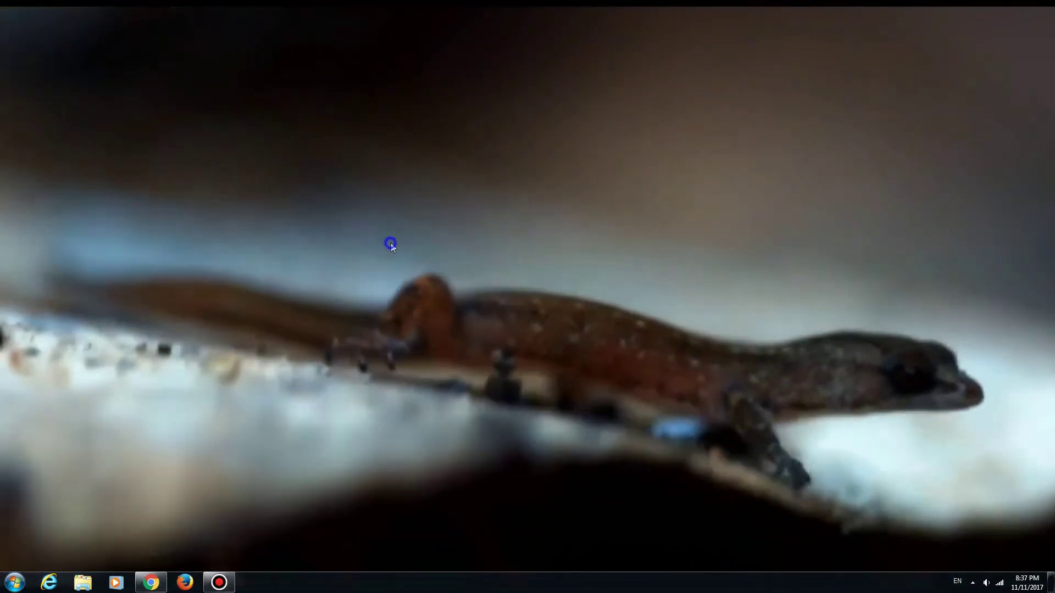
right_click(388, 240)
left_click(434, 274)
key("super")
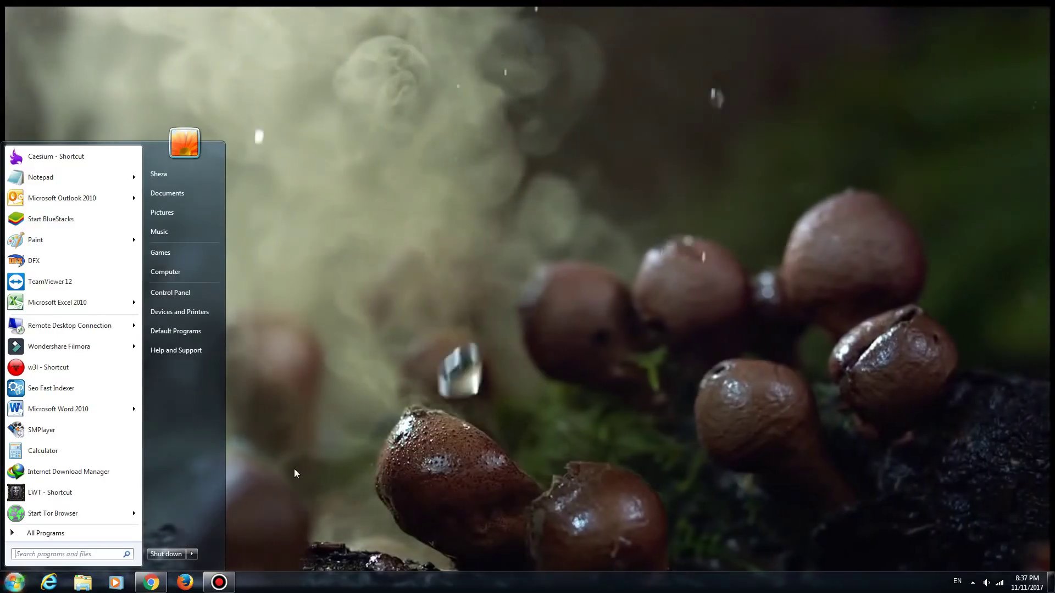
left_click(318, 421)
Open the Libraries window over the animated wallpaper, move it across the desktop, and close it
left_click(82, 582)
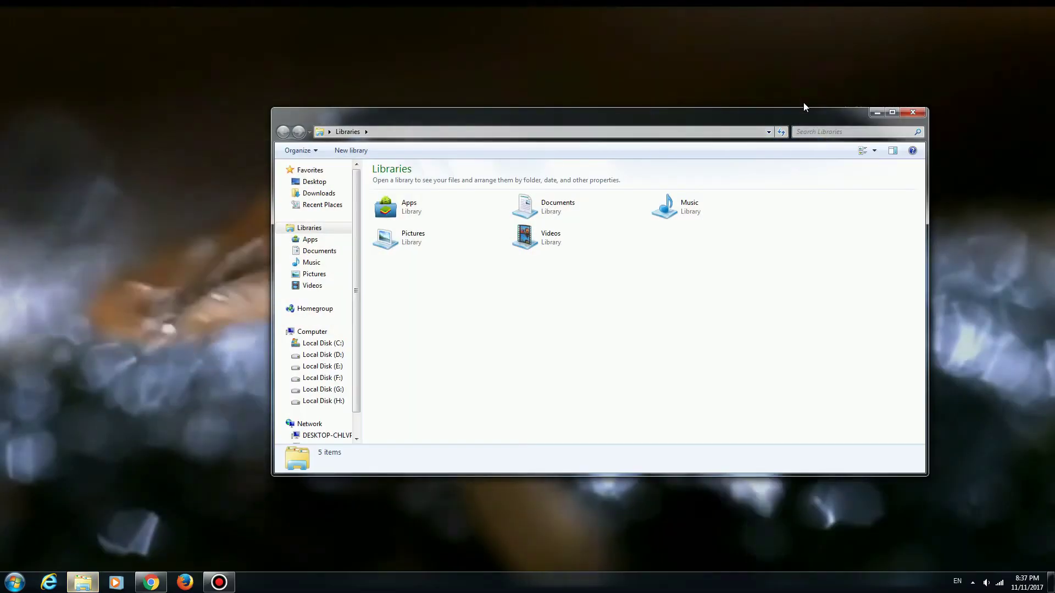
left_click_drag(789, 118, 671, 144)
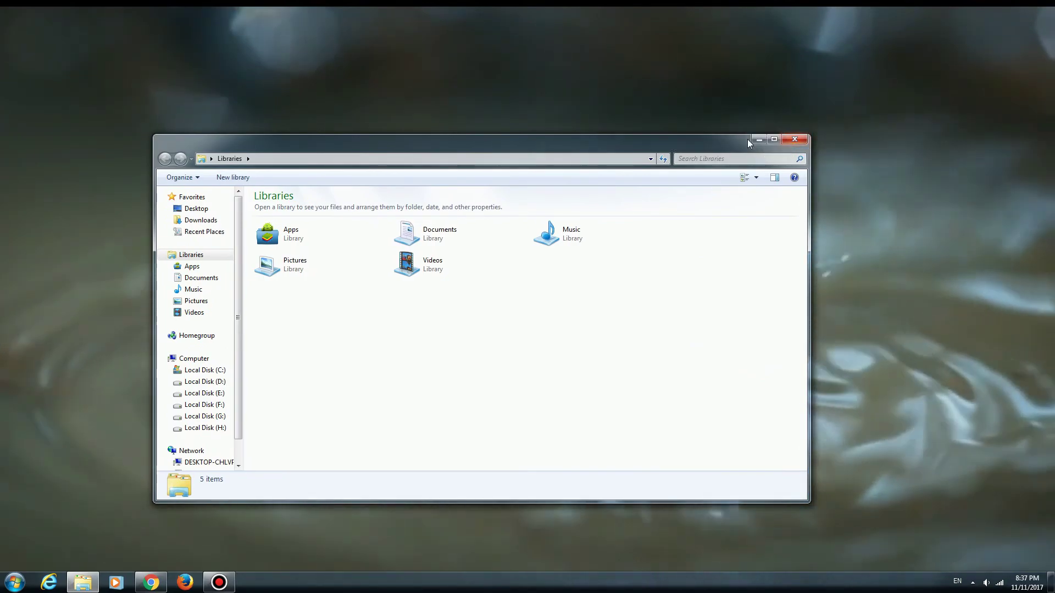
left_click(790, 141)
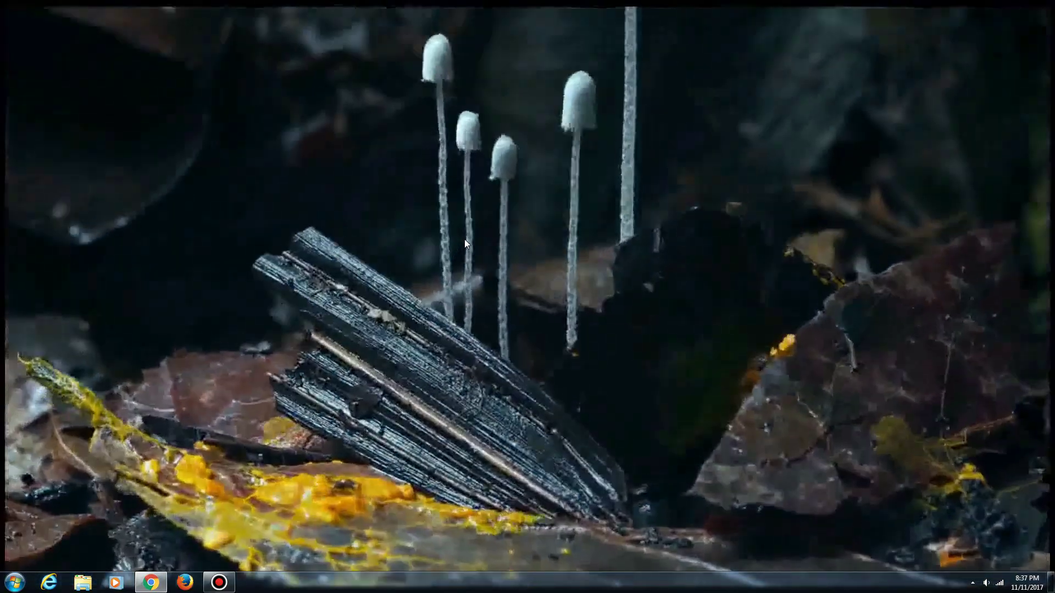
Open the desktop's context options over the playing wallpaper
right_click(464, 238)
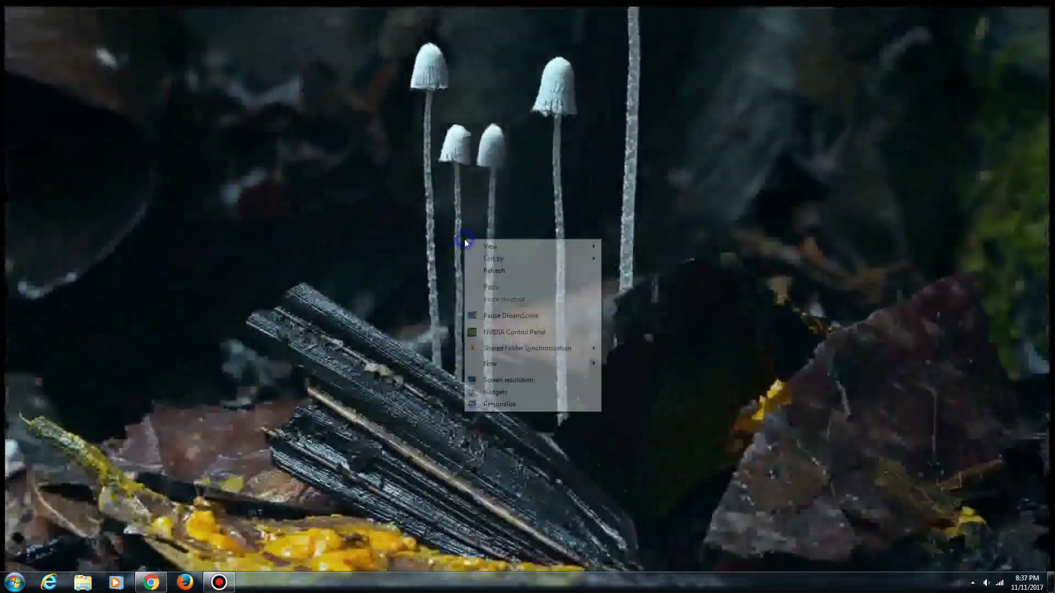